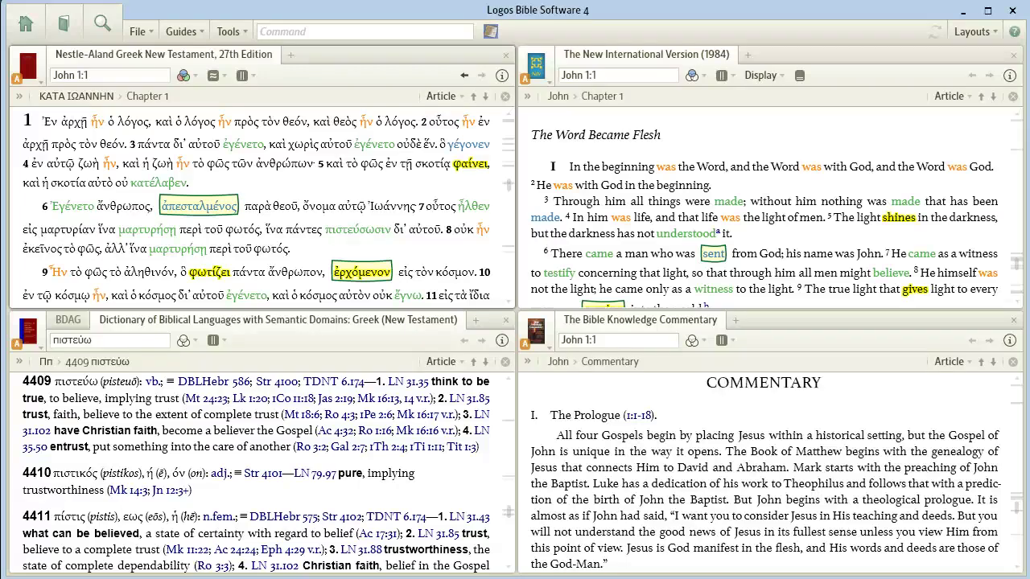
# Search all Bible text in NA27 for "love" and open the Matthew 24:12 result
pyautogui.click(103, 24)
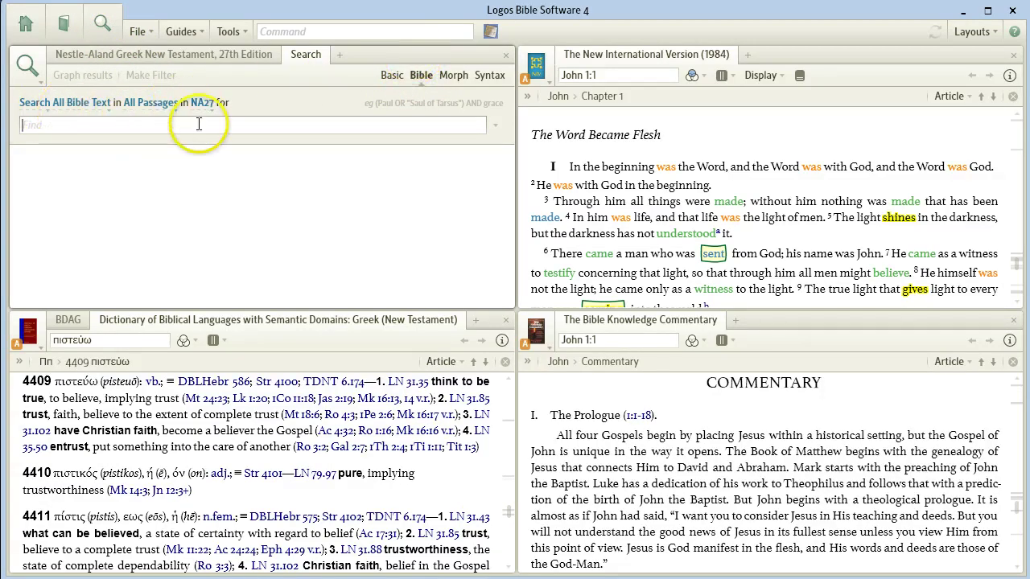
pyautogui.write('love')
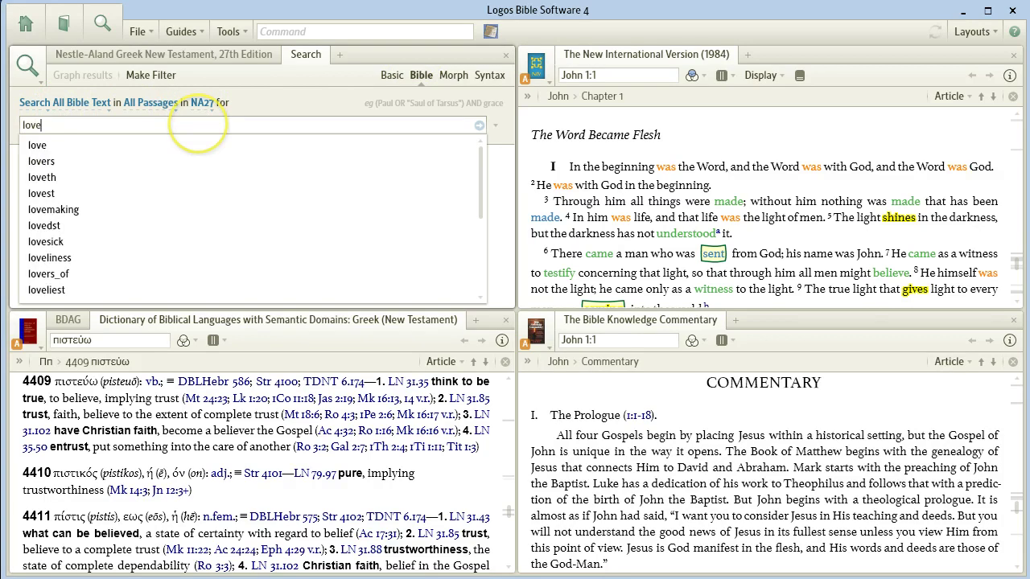
pyautogui.click(478, 129)
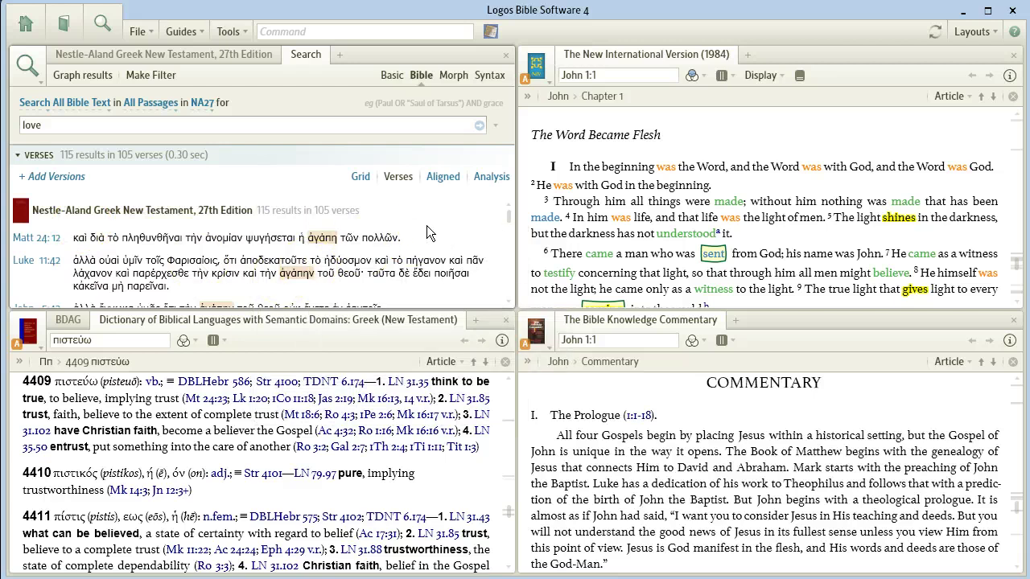
pyautogui.click(29, 241)
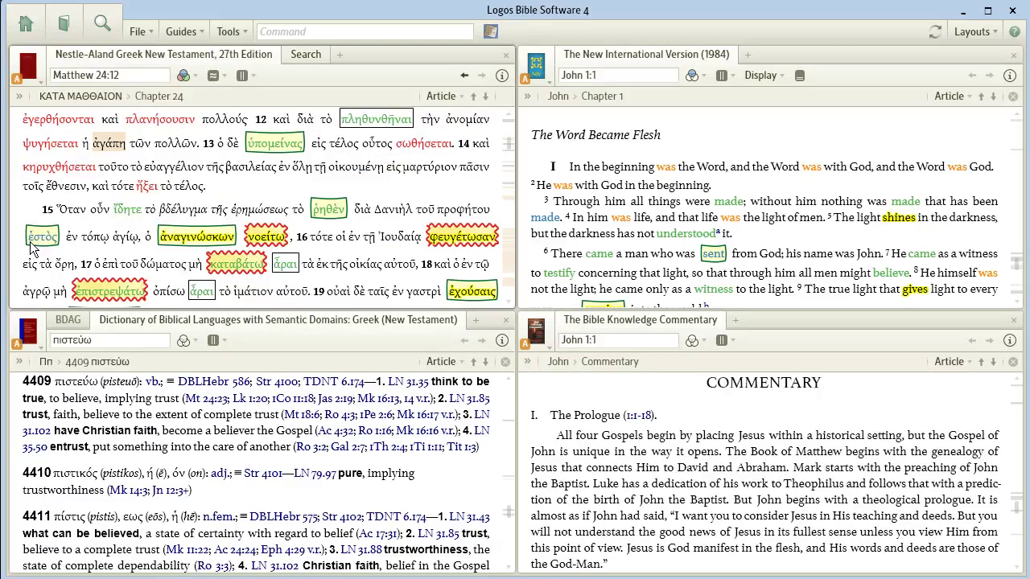
# Run a Bible Word Study on the lemma ἀγάπη in Matthew 24:12 of the Greek New Testament
pyautogui.rightClick(109, 145)
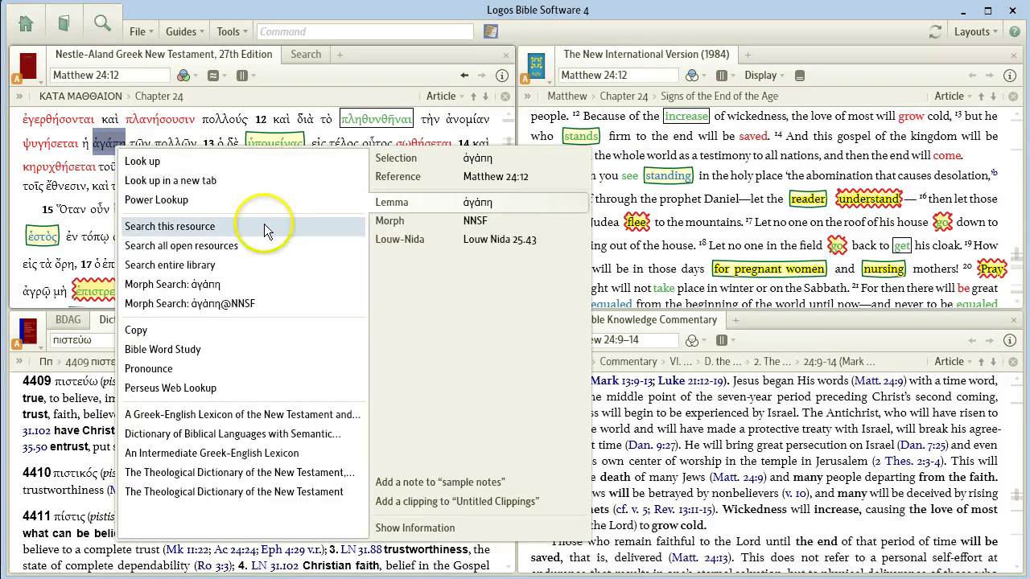
pyautogui.click(193, 358)
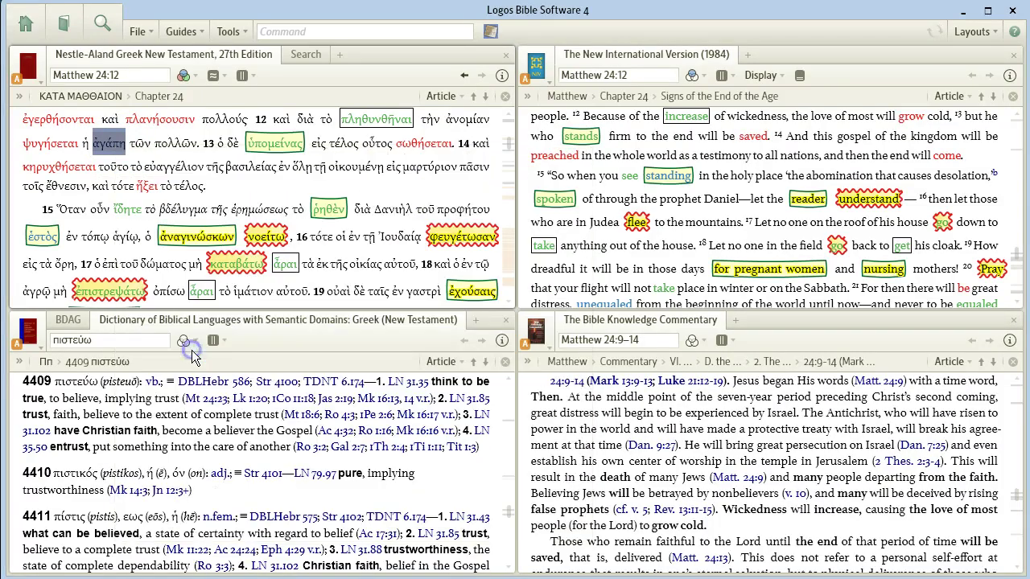
pyautogui.click(594, 312)
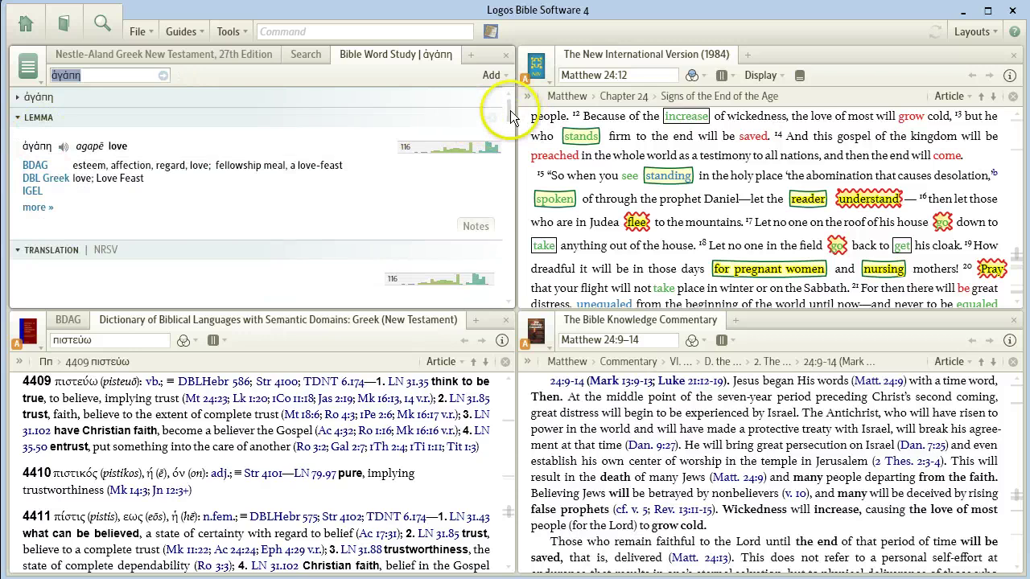
# Examine the translation ring for ἀγάπη and preview the Greek words translated "love"
pyautogui.moveTo(510, 104); pyautogui.dragTo(512, 130)
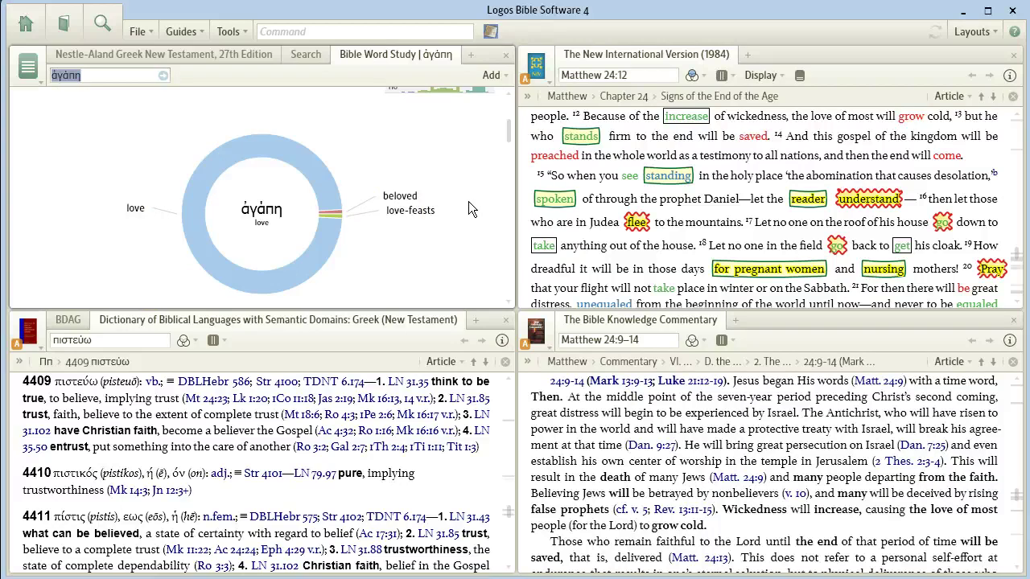
pyautogui.moveTo(333, 234)
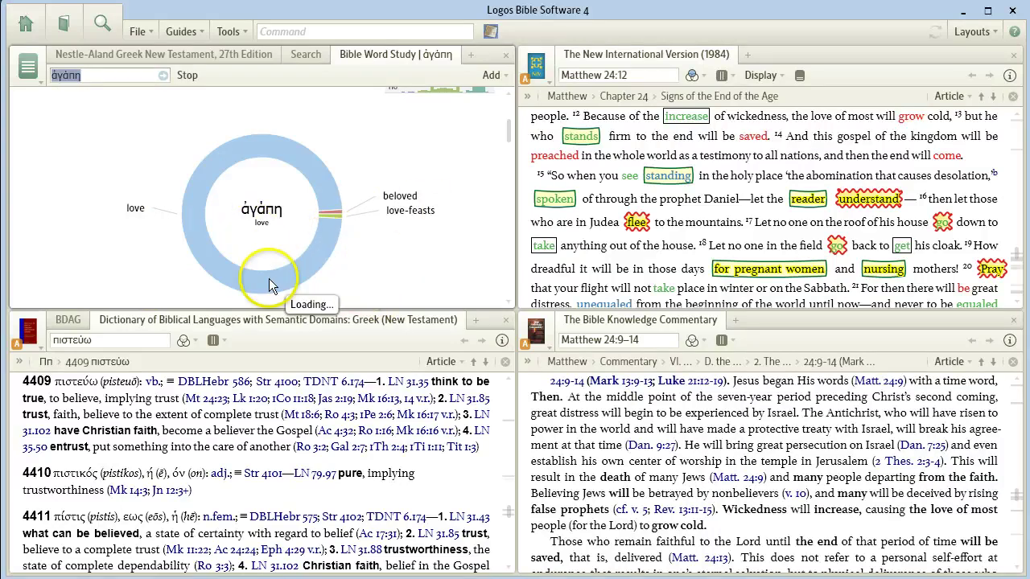
pyautogui.moveTo(313, 162)
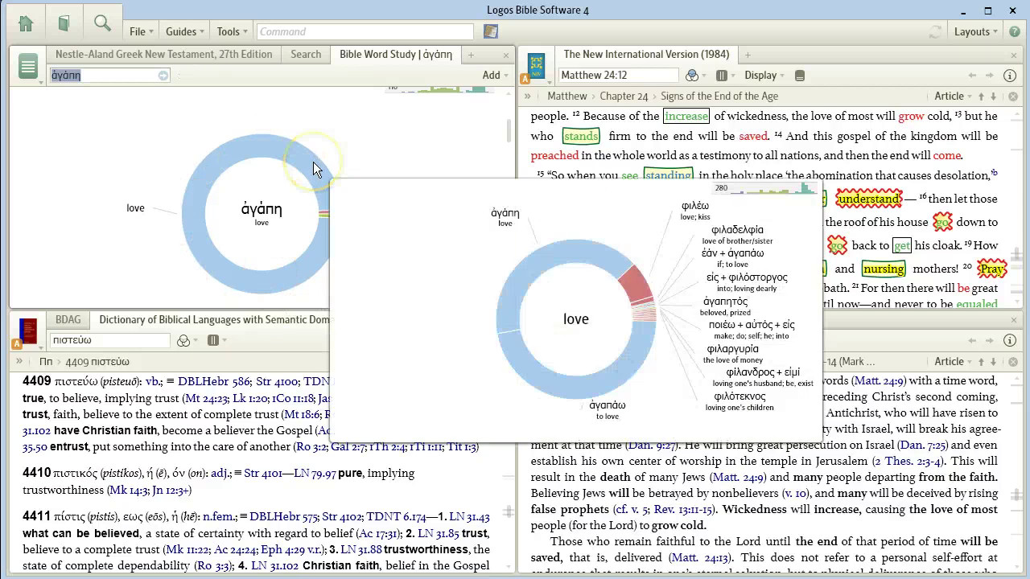
pyautogui.click(277, 160)
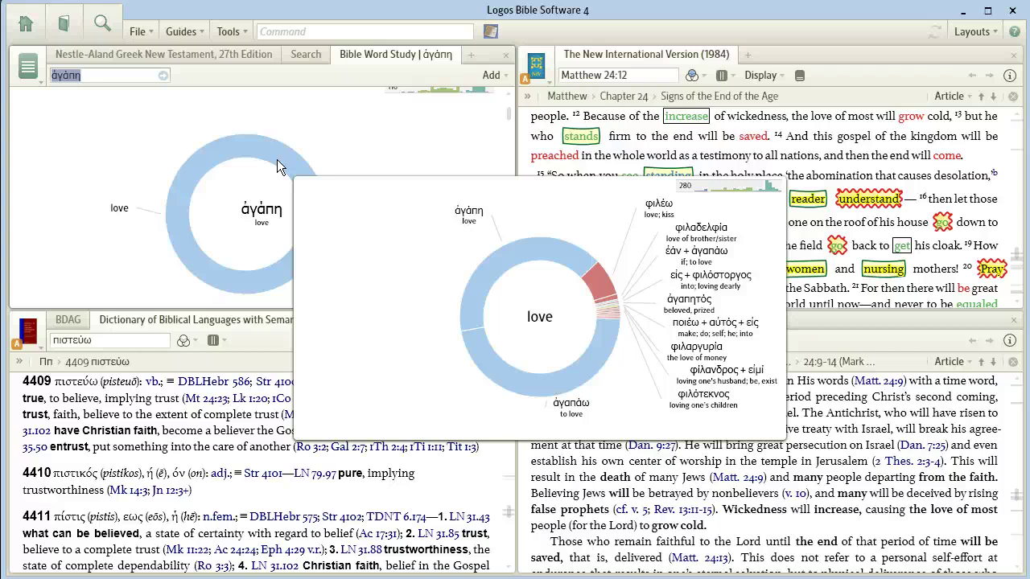
pyautogui.click(338, 141)
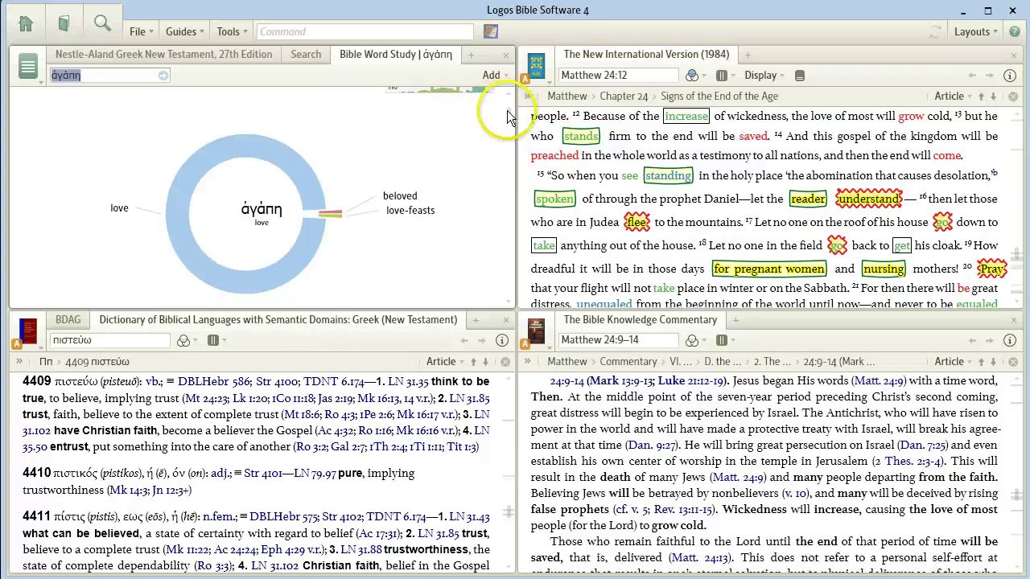
# Review the word study's verse list for "love", its example uses and its grammatical relationships
pyautogui.moveTo(508, 114); pyautogui.dragTo(509, 126)
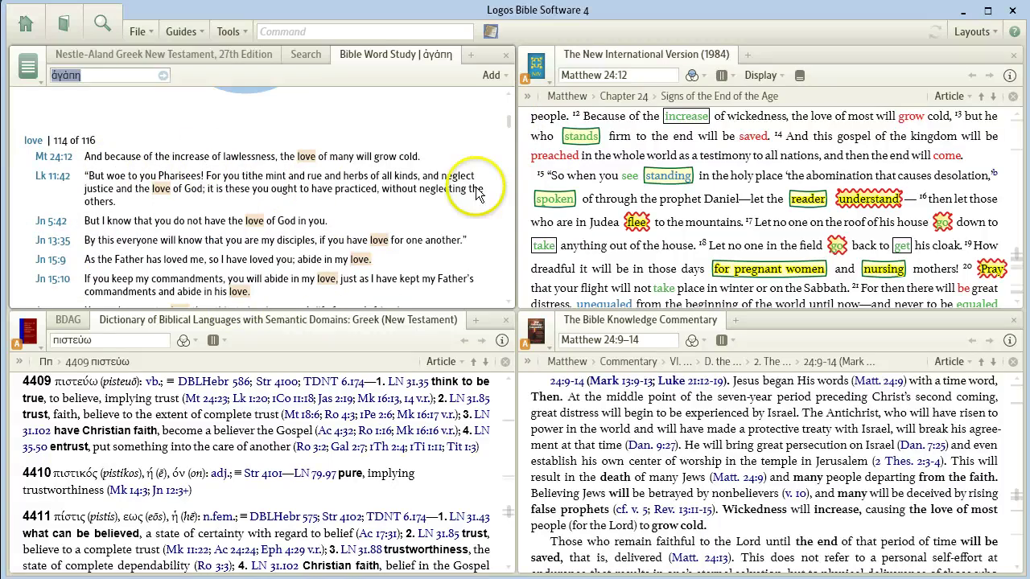
pyautogui.moveTo(508, 122); pyautogui.dragTo(511, 251)
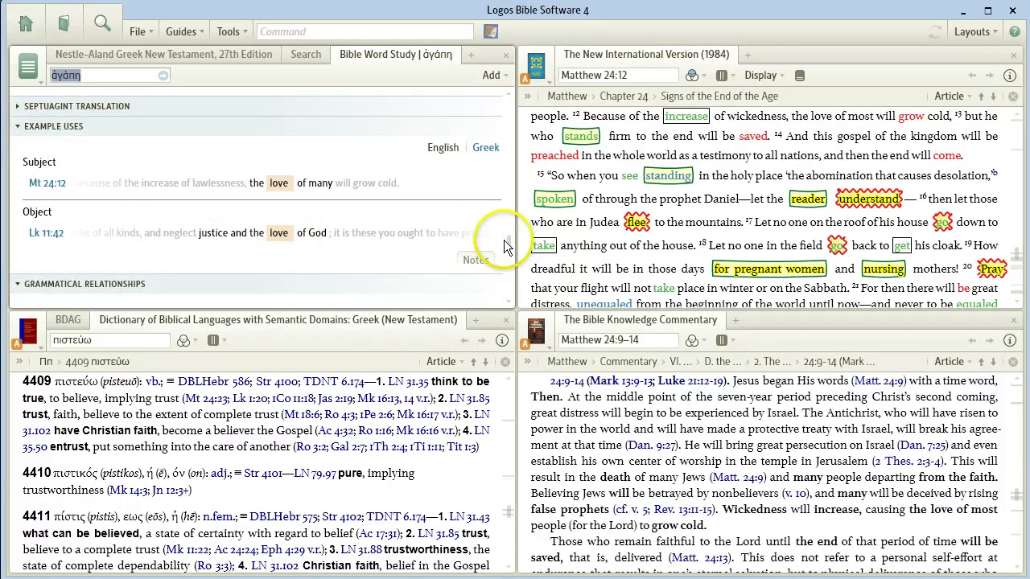
pyautogui.moveTo(507, 240); pyautogui.dragTo(507, 252)
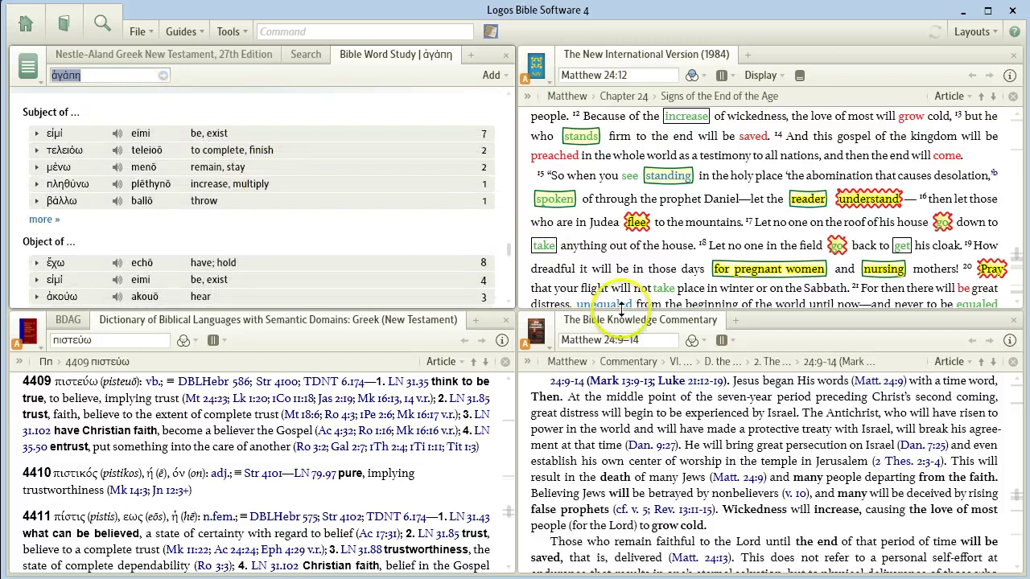
# Show the uses of ἀγάπη with the preposition διά and review them along with the textual searches
pyautogui.moveTo(508, 250); pyautogui.dragTo(508, 288)
pyautogui.click(211, 169)
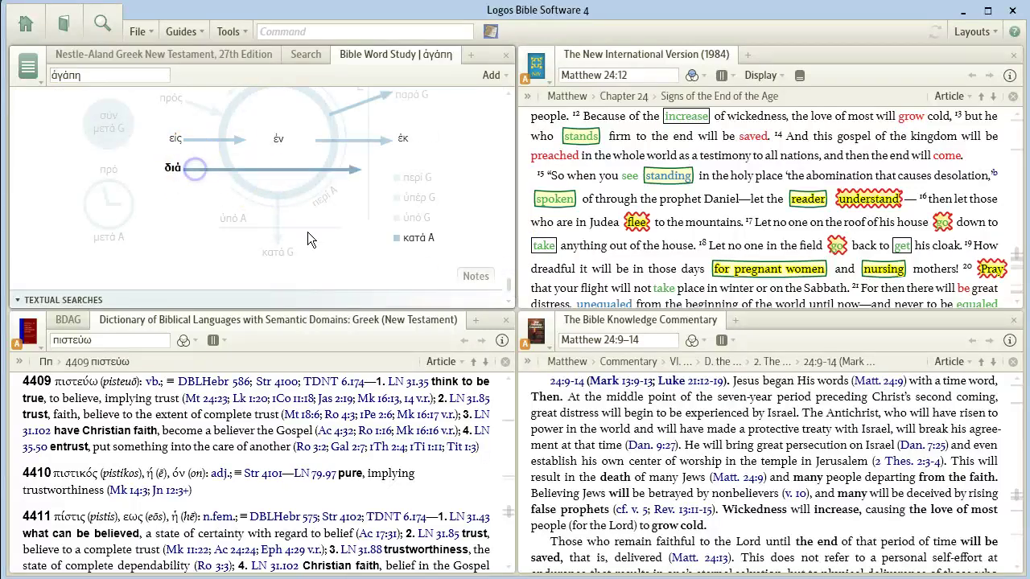
pyautogui.click(497, 289)
pyautogui.scroll(-3, 507, 278)
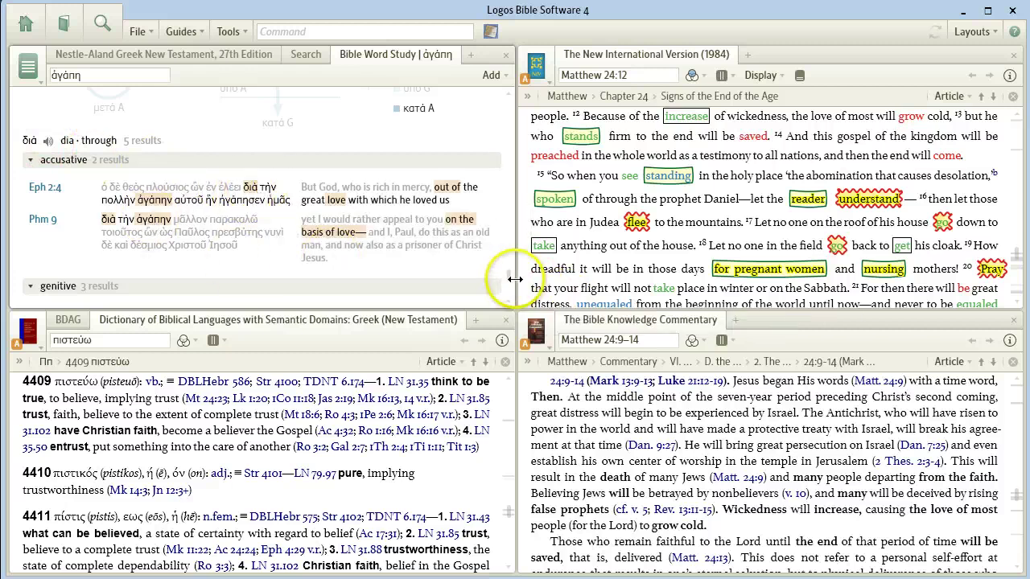
pyautogui.moveTo(510, 281); pyautogui.dragTo(510, 296)
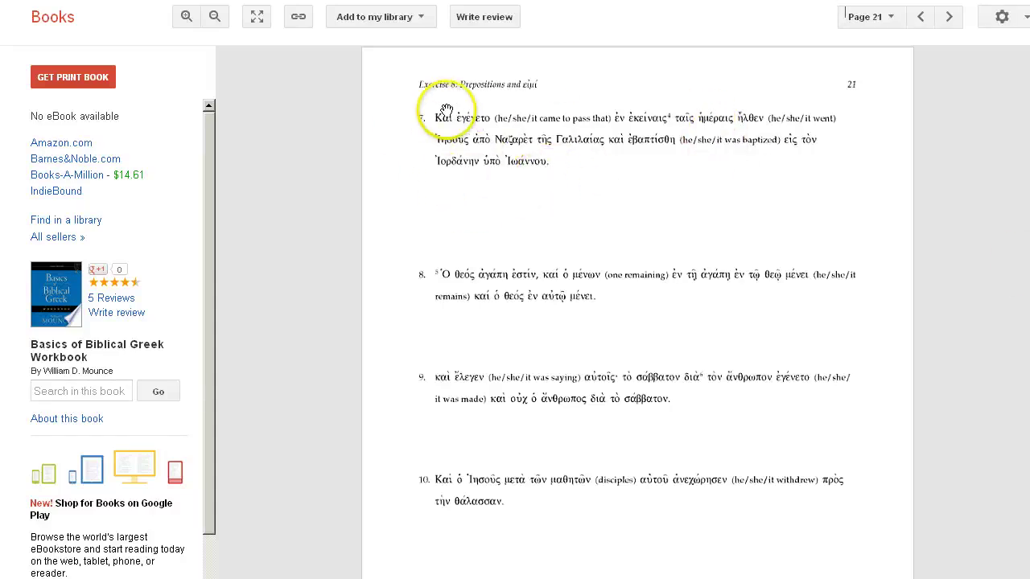
# Consult the Basics of Biblical Greek Workbook, return to Logos and open Mark 1:9 in the Nestle-Aland Greek New Testament
pyautogui.click(949, 16)
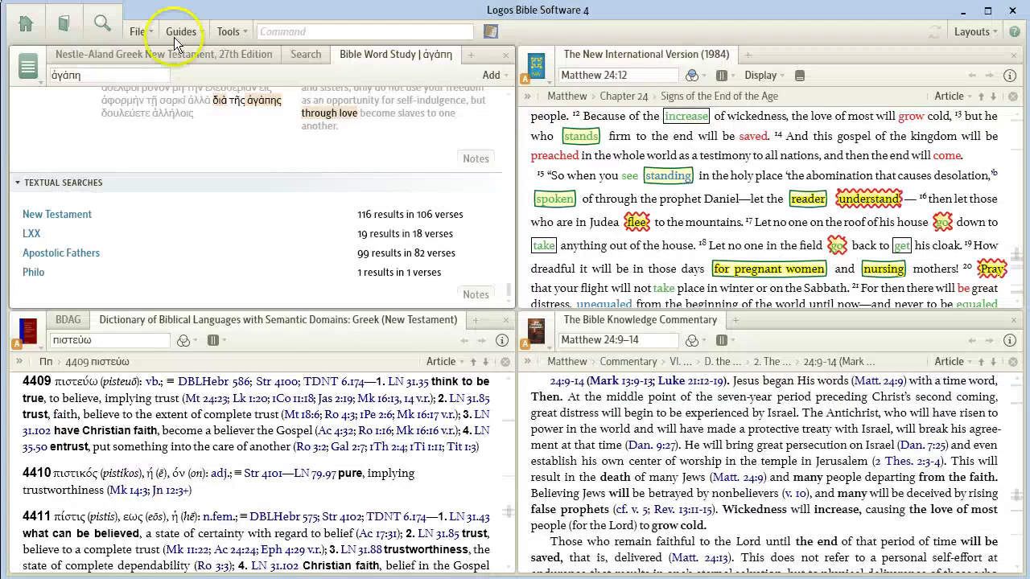
pyautogui.click(122, 75)
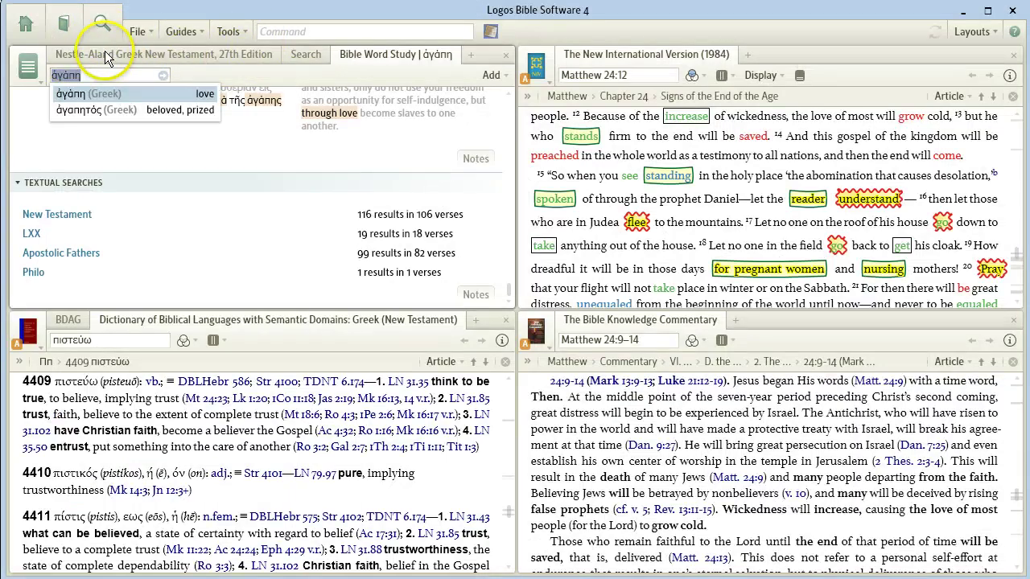
pyautogui.click(101, 53)
pyautogui.click(92, 74)
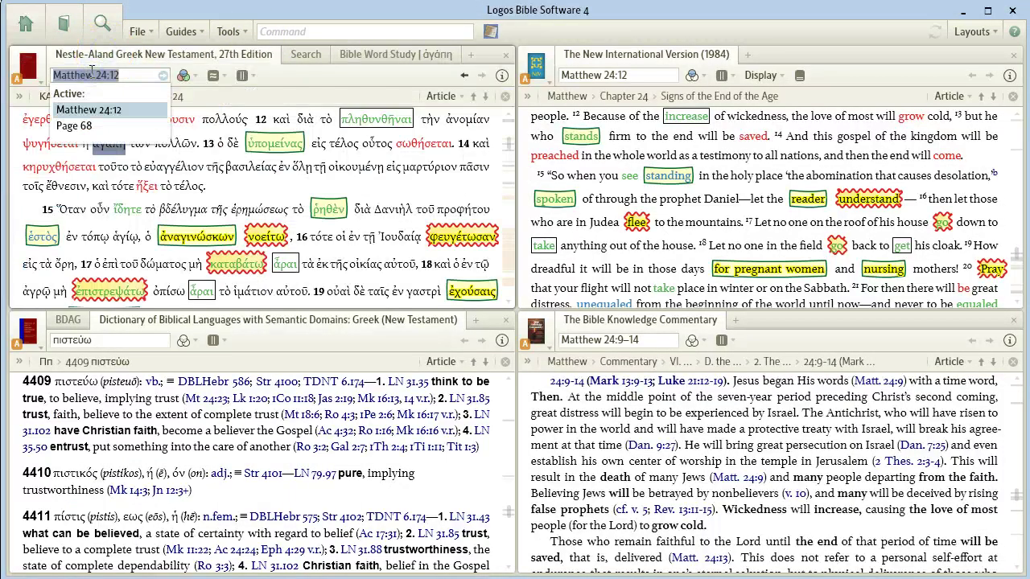
pyautogui.write('mk 1:8')
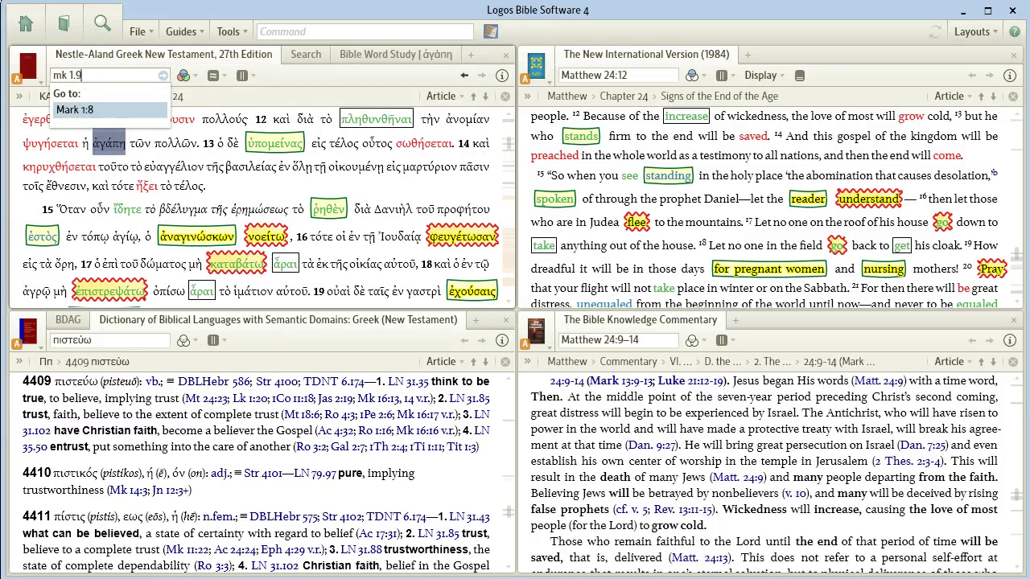
pyautogui.write(' 1.9')
pyautogui.press('Return')
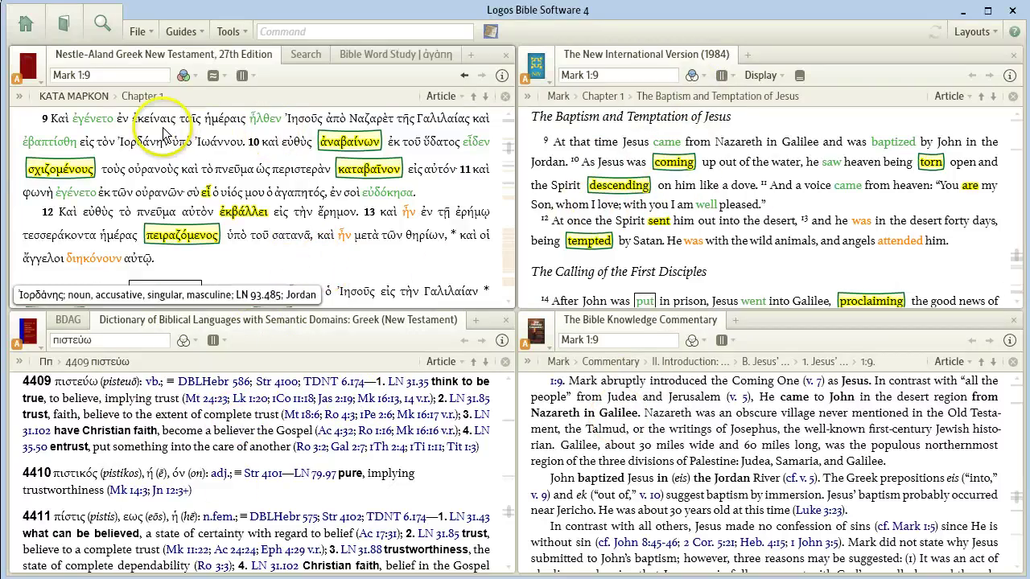
# Generate an Exegetical Guide for Mark 1:9
pyautogui.click(183, 33)
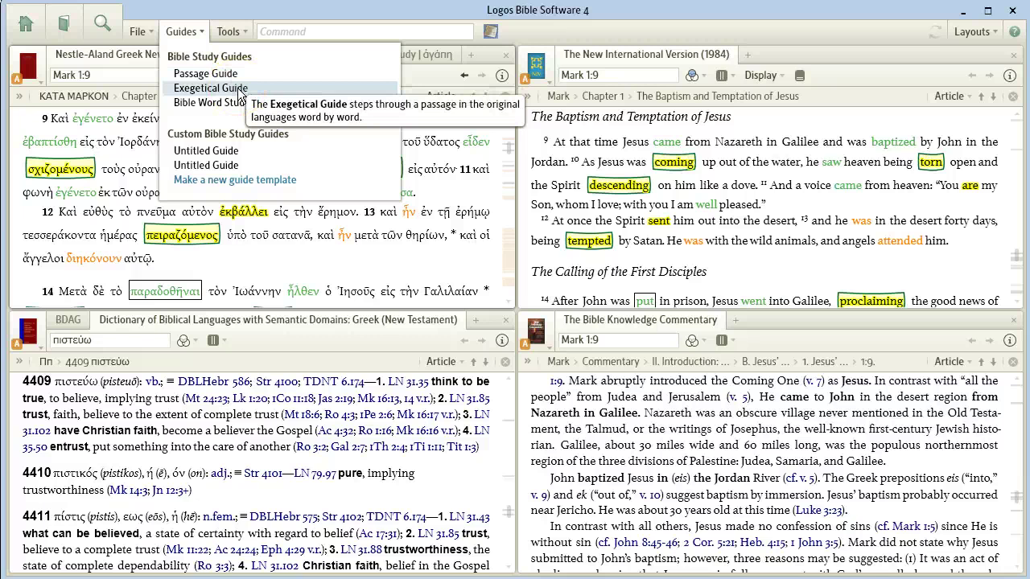
pyautogui.click(211, 88)
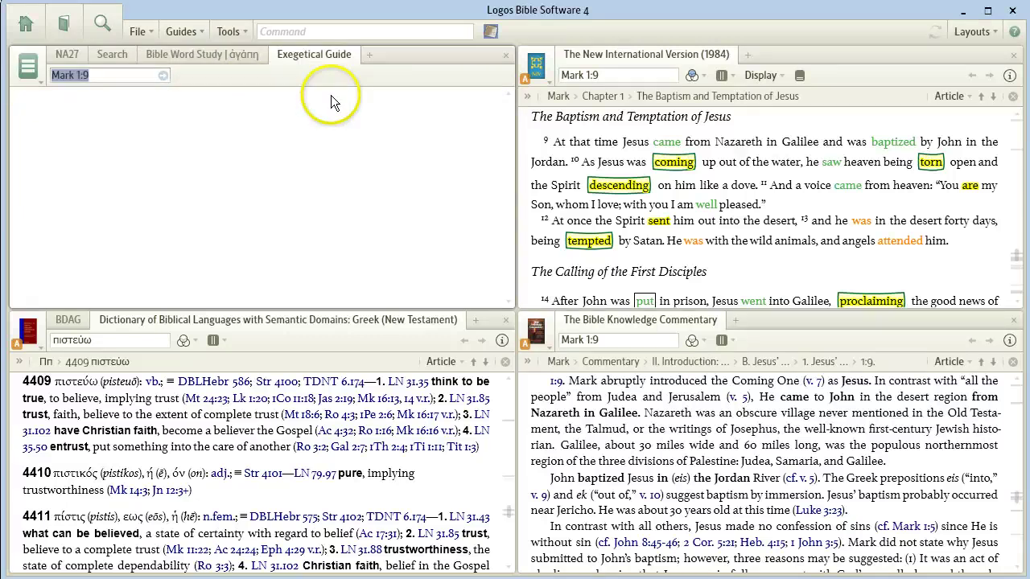
pyautogui.click(427, 92)
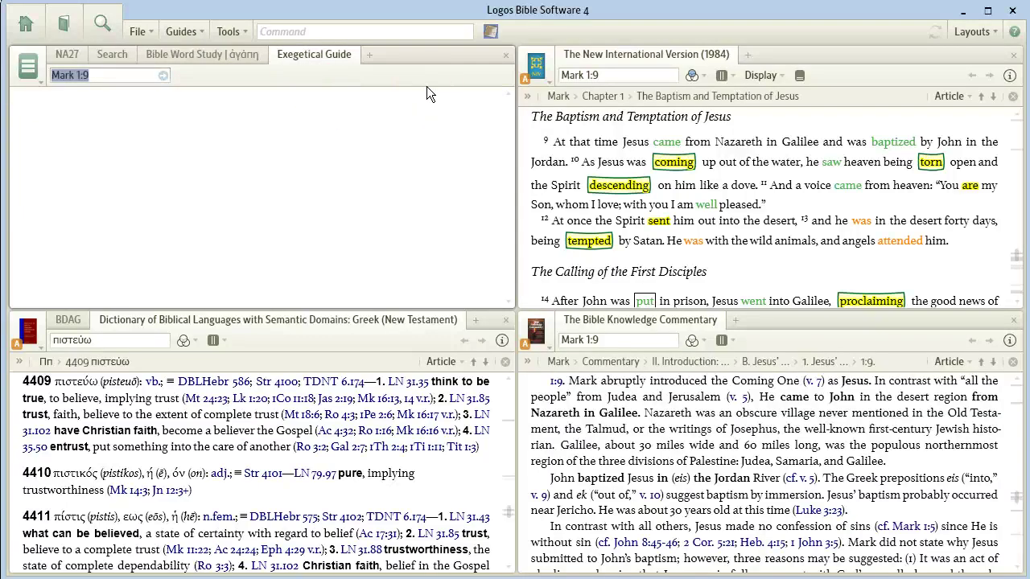
pyautogui.click(163, 75)
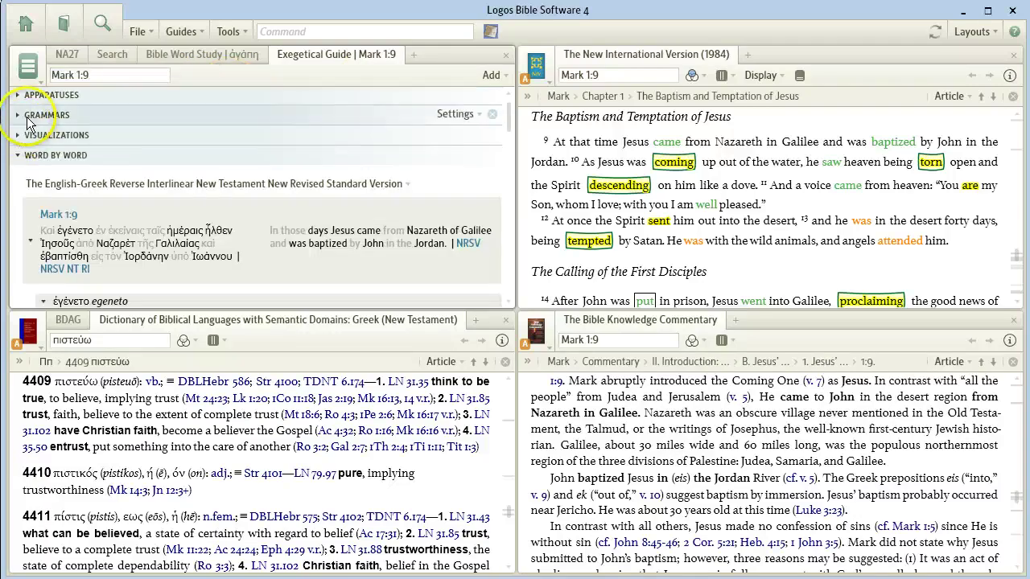
# Check the guide's Grammars section, and open the OpenText.org Syntactically Analyzed Greek New Testament: Clause Analysis from the Visualizations
pyautogui.click(28, 119)
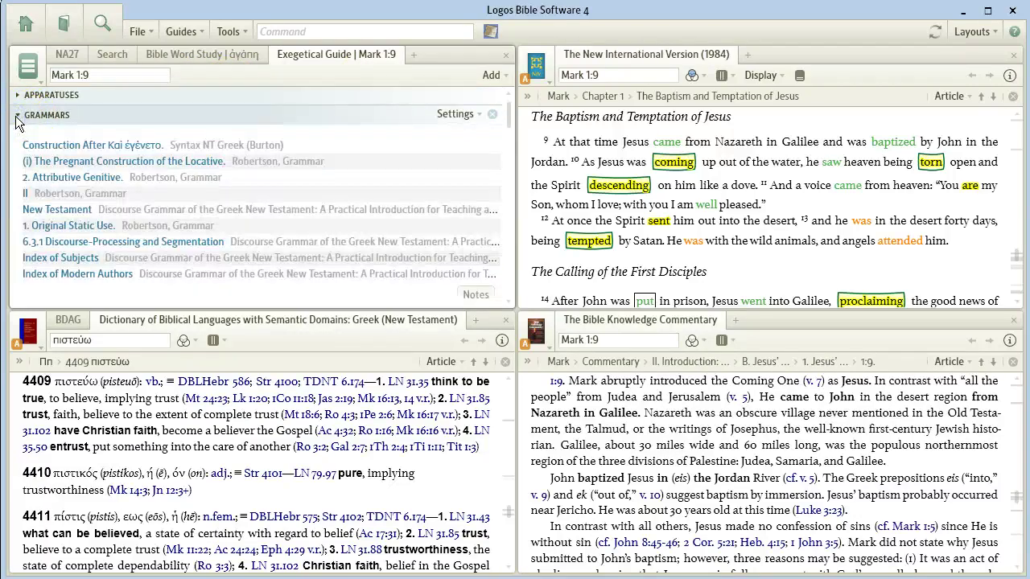
pyautogui.click(18, 119)
pyautogui.click(18, 136)
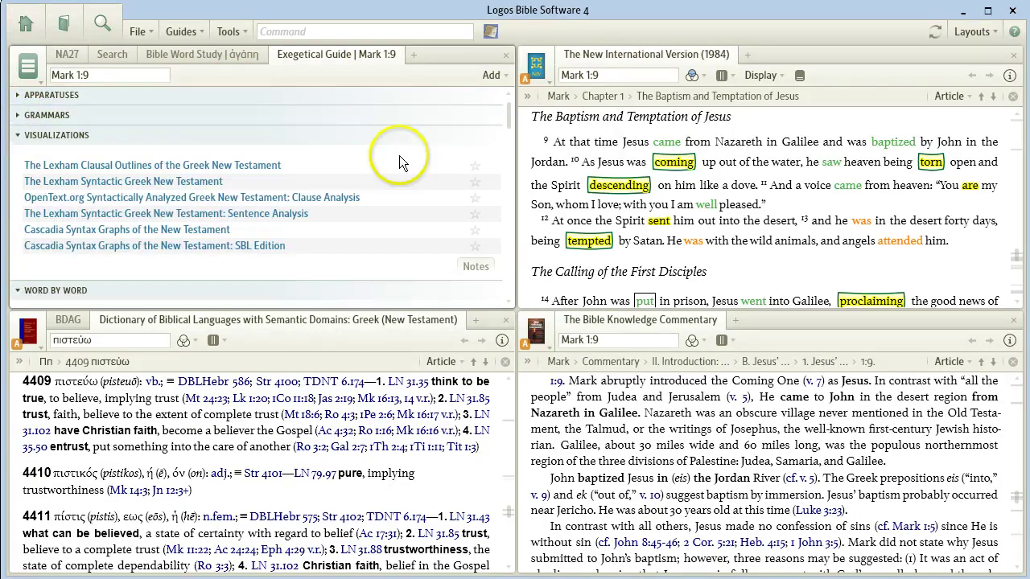
pyautogui.moveTo(330, 233)
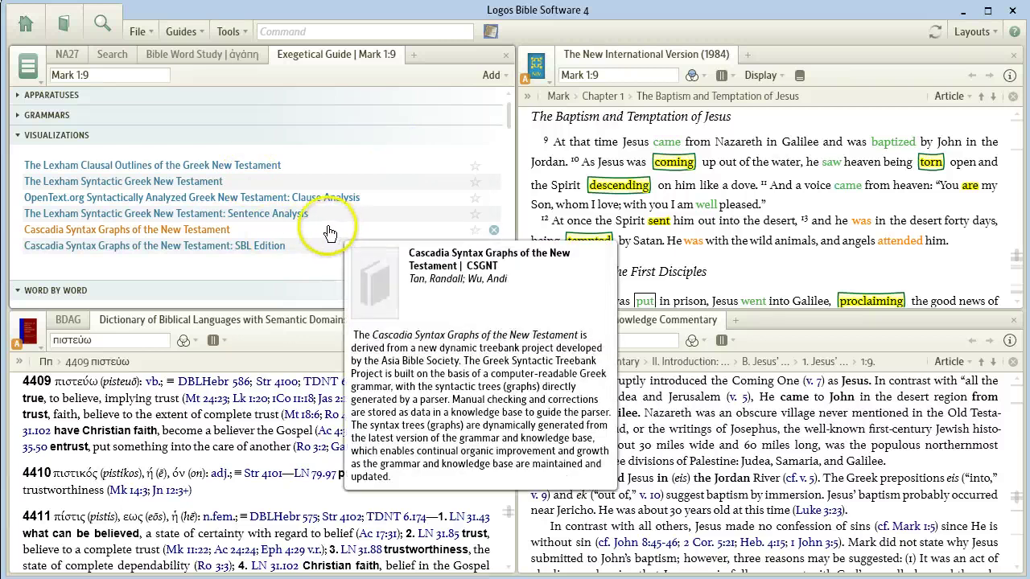
pyautogui.click(200, 201)
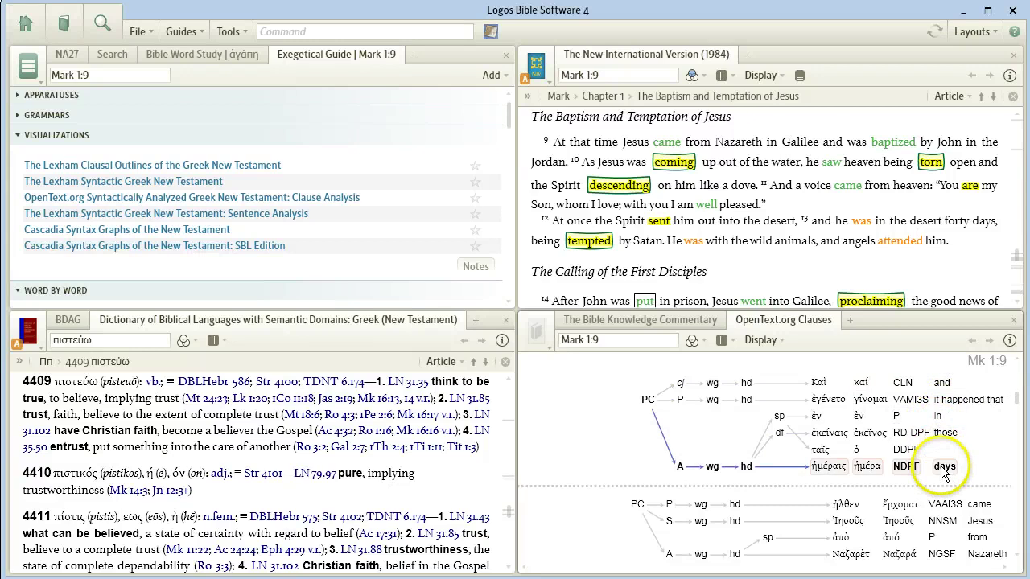
# Examine the parsing codes and clause labels of the first clause in the Mark 1:9 syntax diagram
pyautogui.moveTo(908, 472)
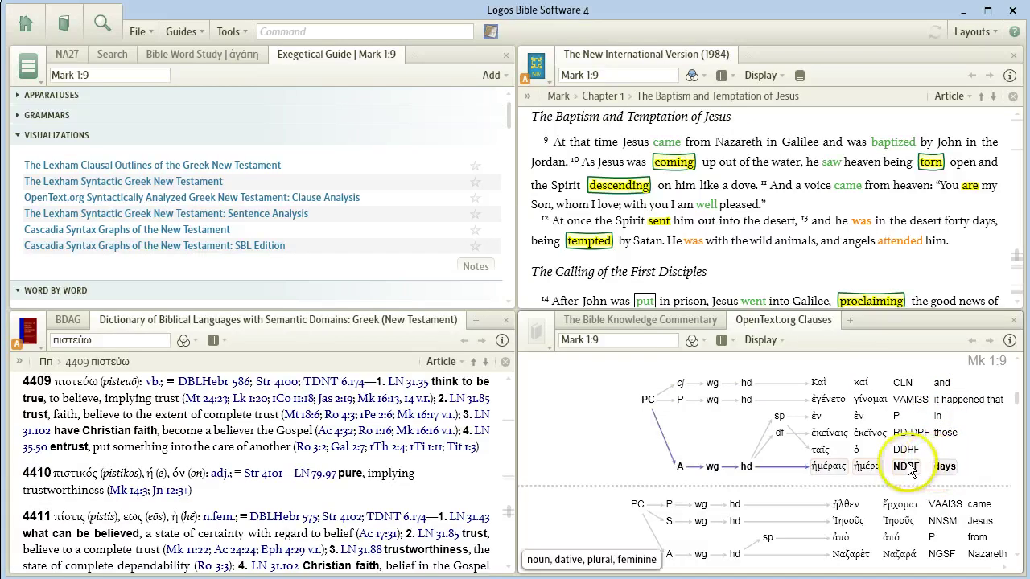
pyautogui.click(909, 452)
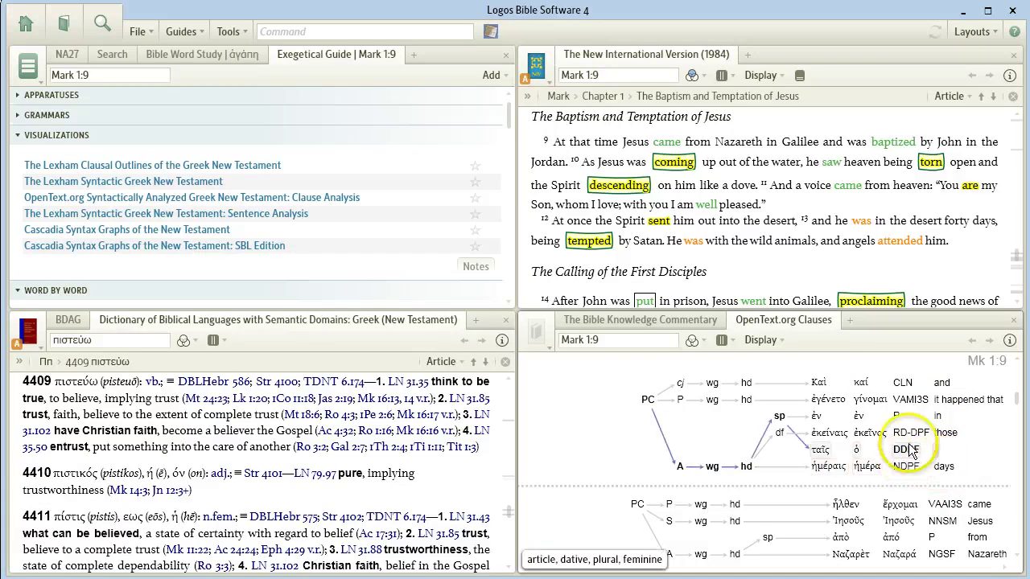
pyautogui.click(910, 437)
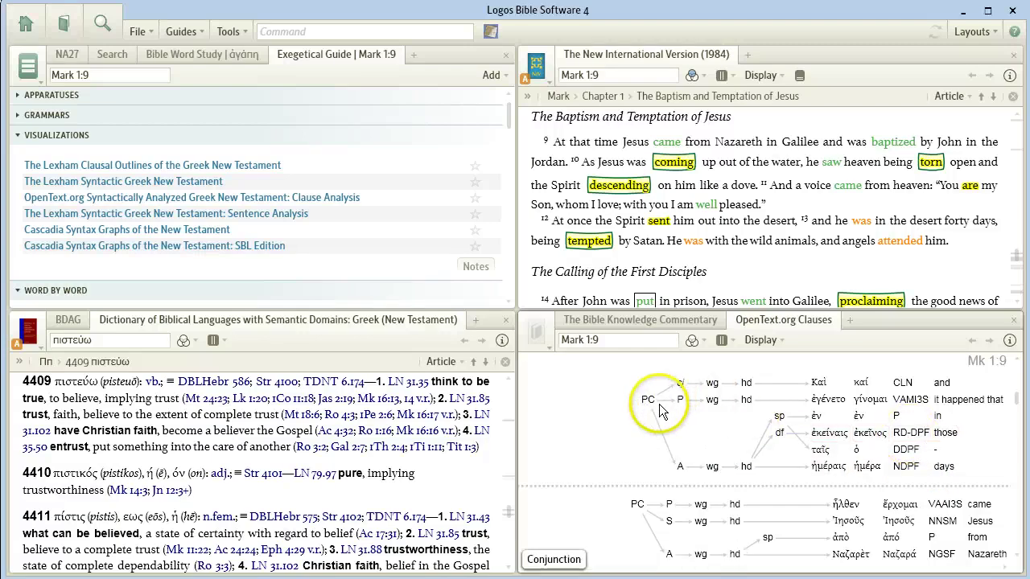
pyautogui.moveTo(672, 456)
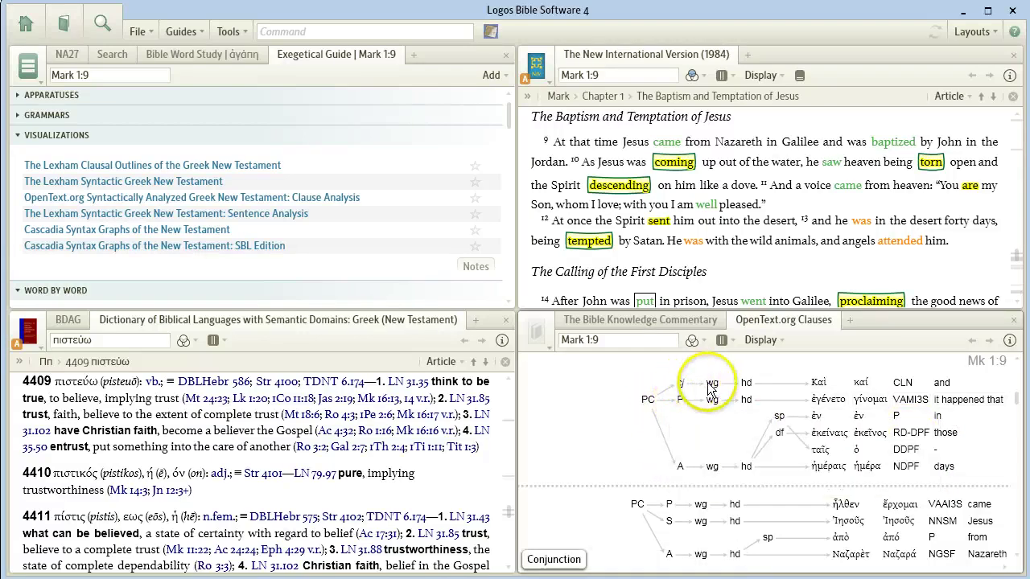
pyautogui.moveTo(745, 383)
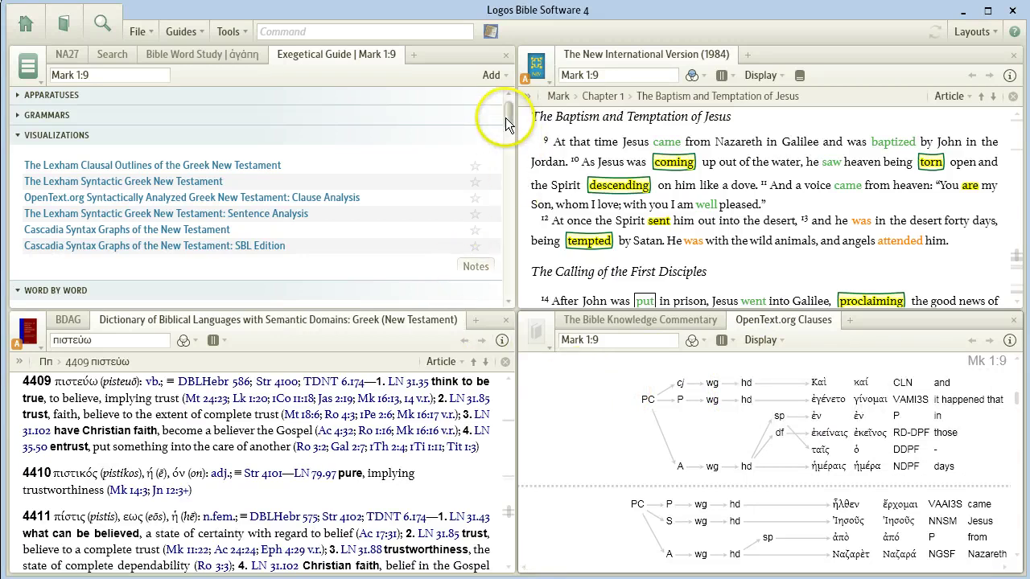
# Review the guide's Word by Word section through the entry for Ἰωάννου, and return to its beginning
pyautogui.scroll(-3, 455, 151)
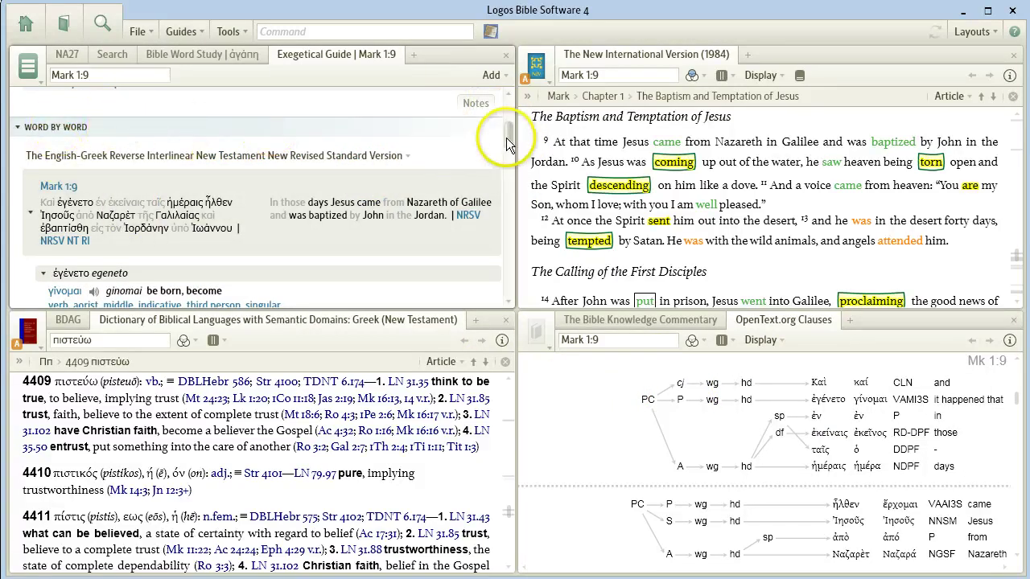
pyautogui.moveTo(510, 131); pyautogui.dragTo(507, 290)
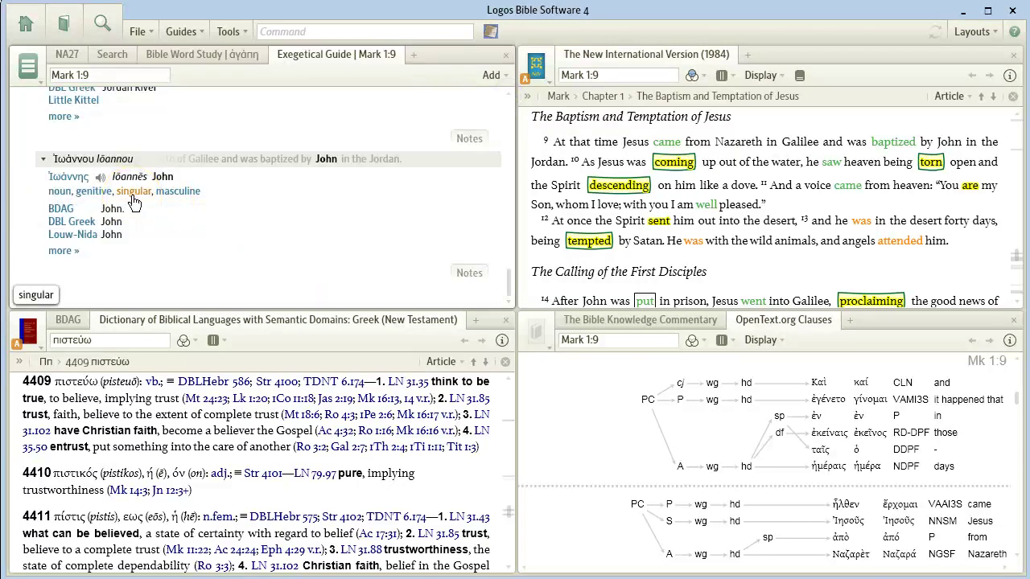
pyautogui.moveTo(133, 201)
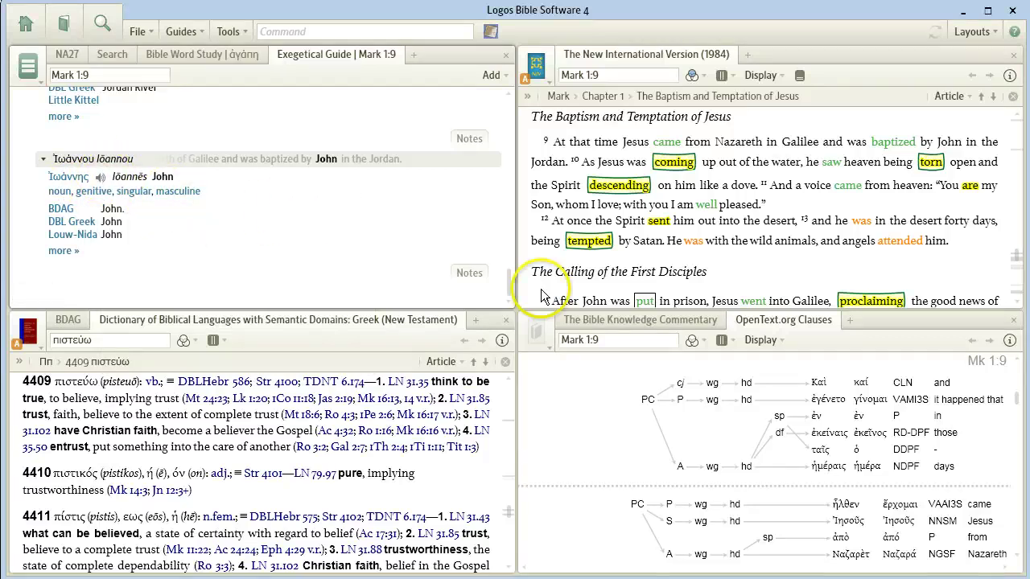
pyautogui.moveTo(507, 281); pyautogui.dragTo(507, 110)
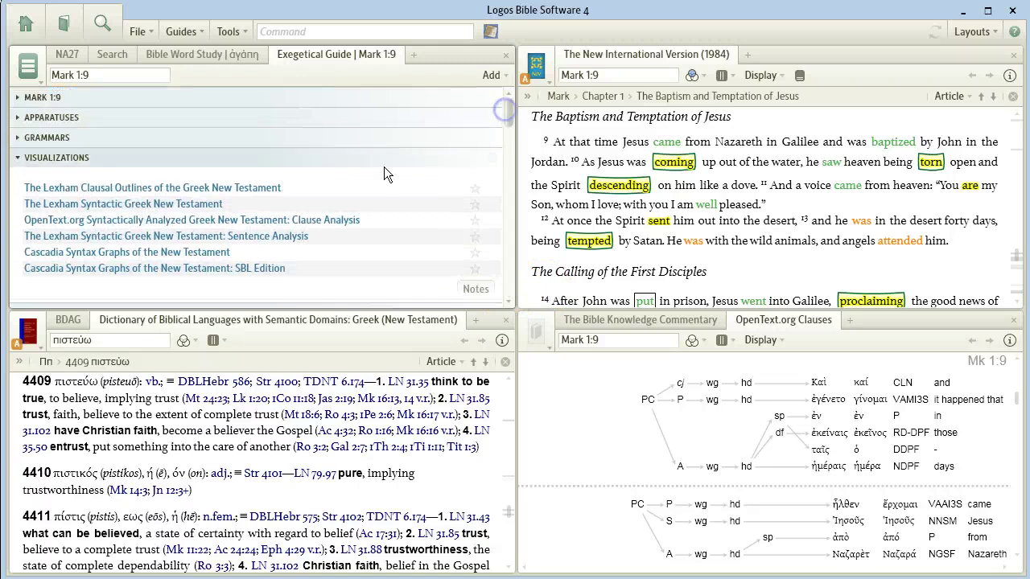